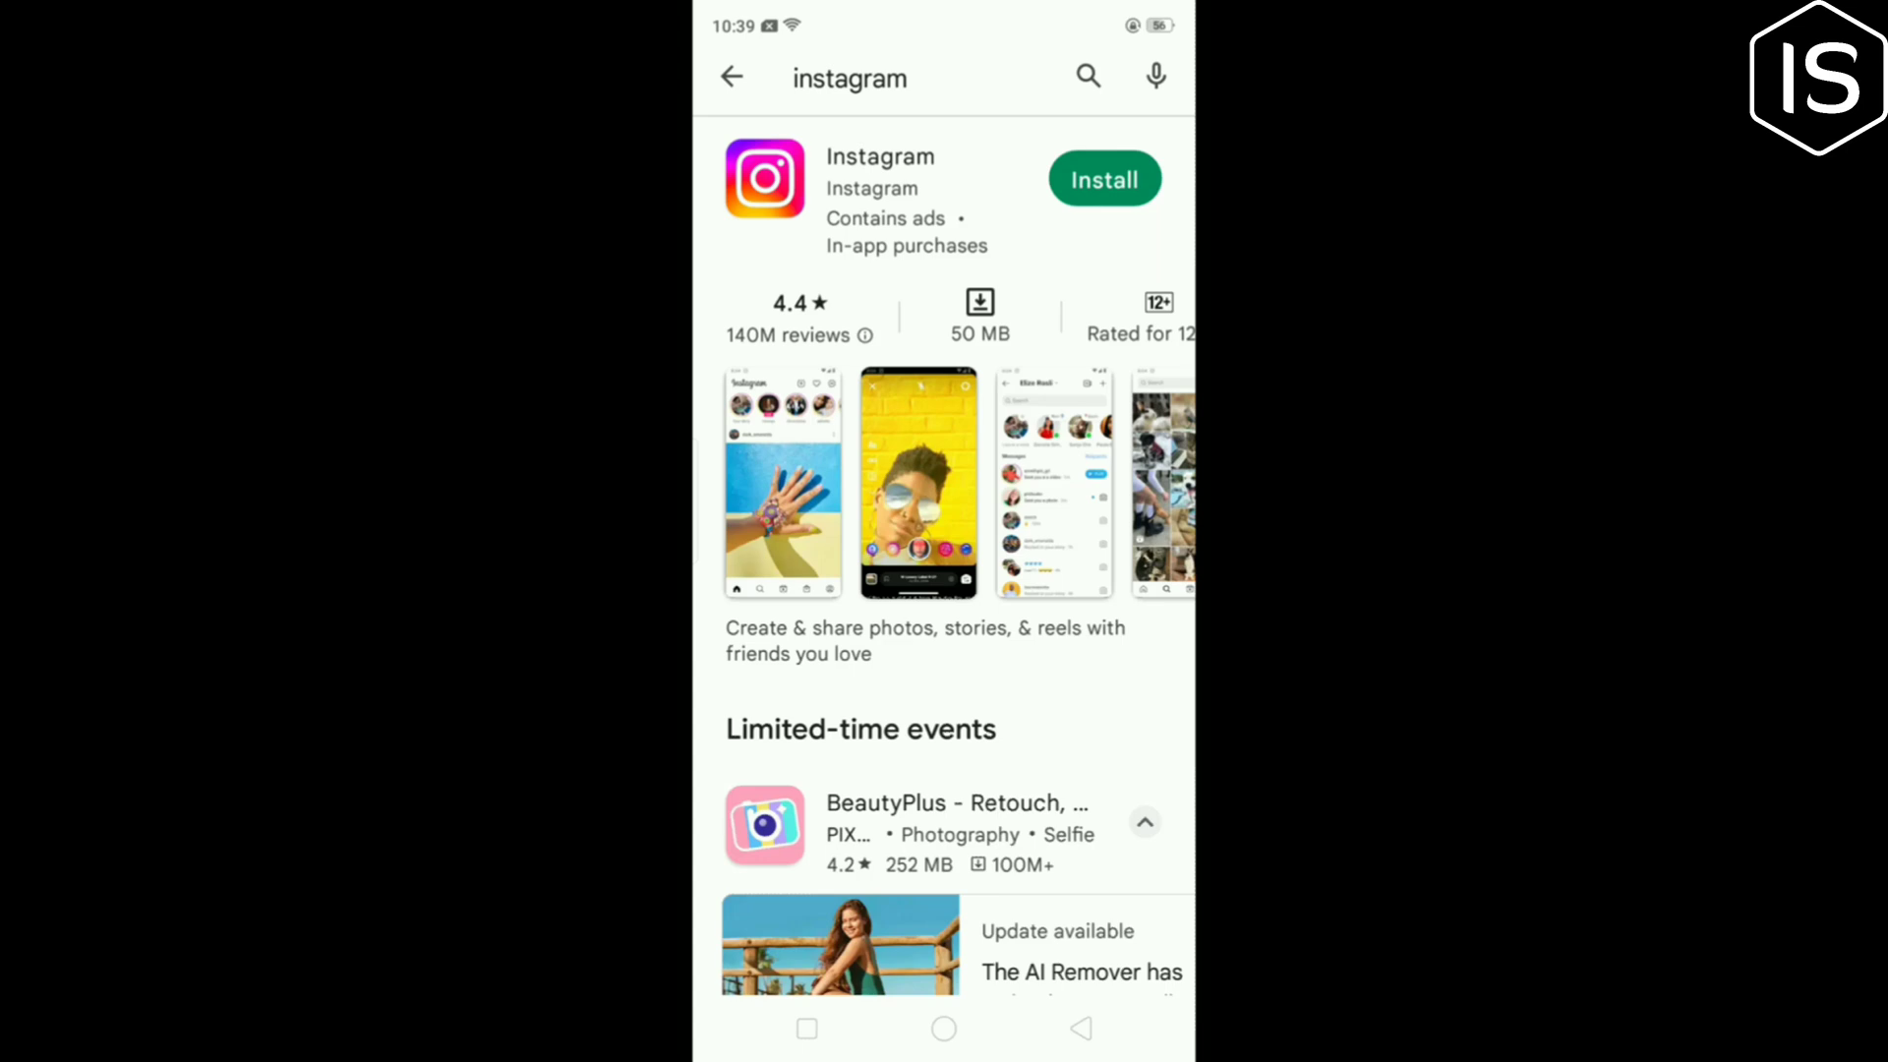
# - Open the Instagram app's details page from the Play Store search results
pyautogui.click(952, 211)
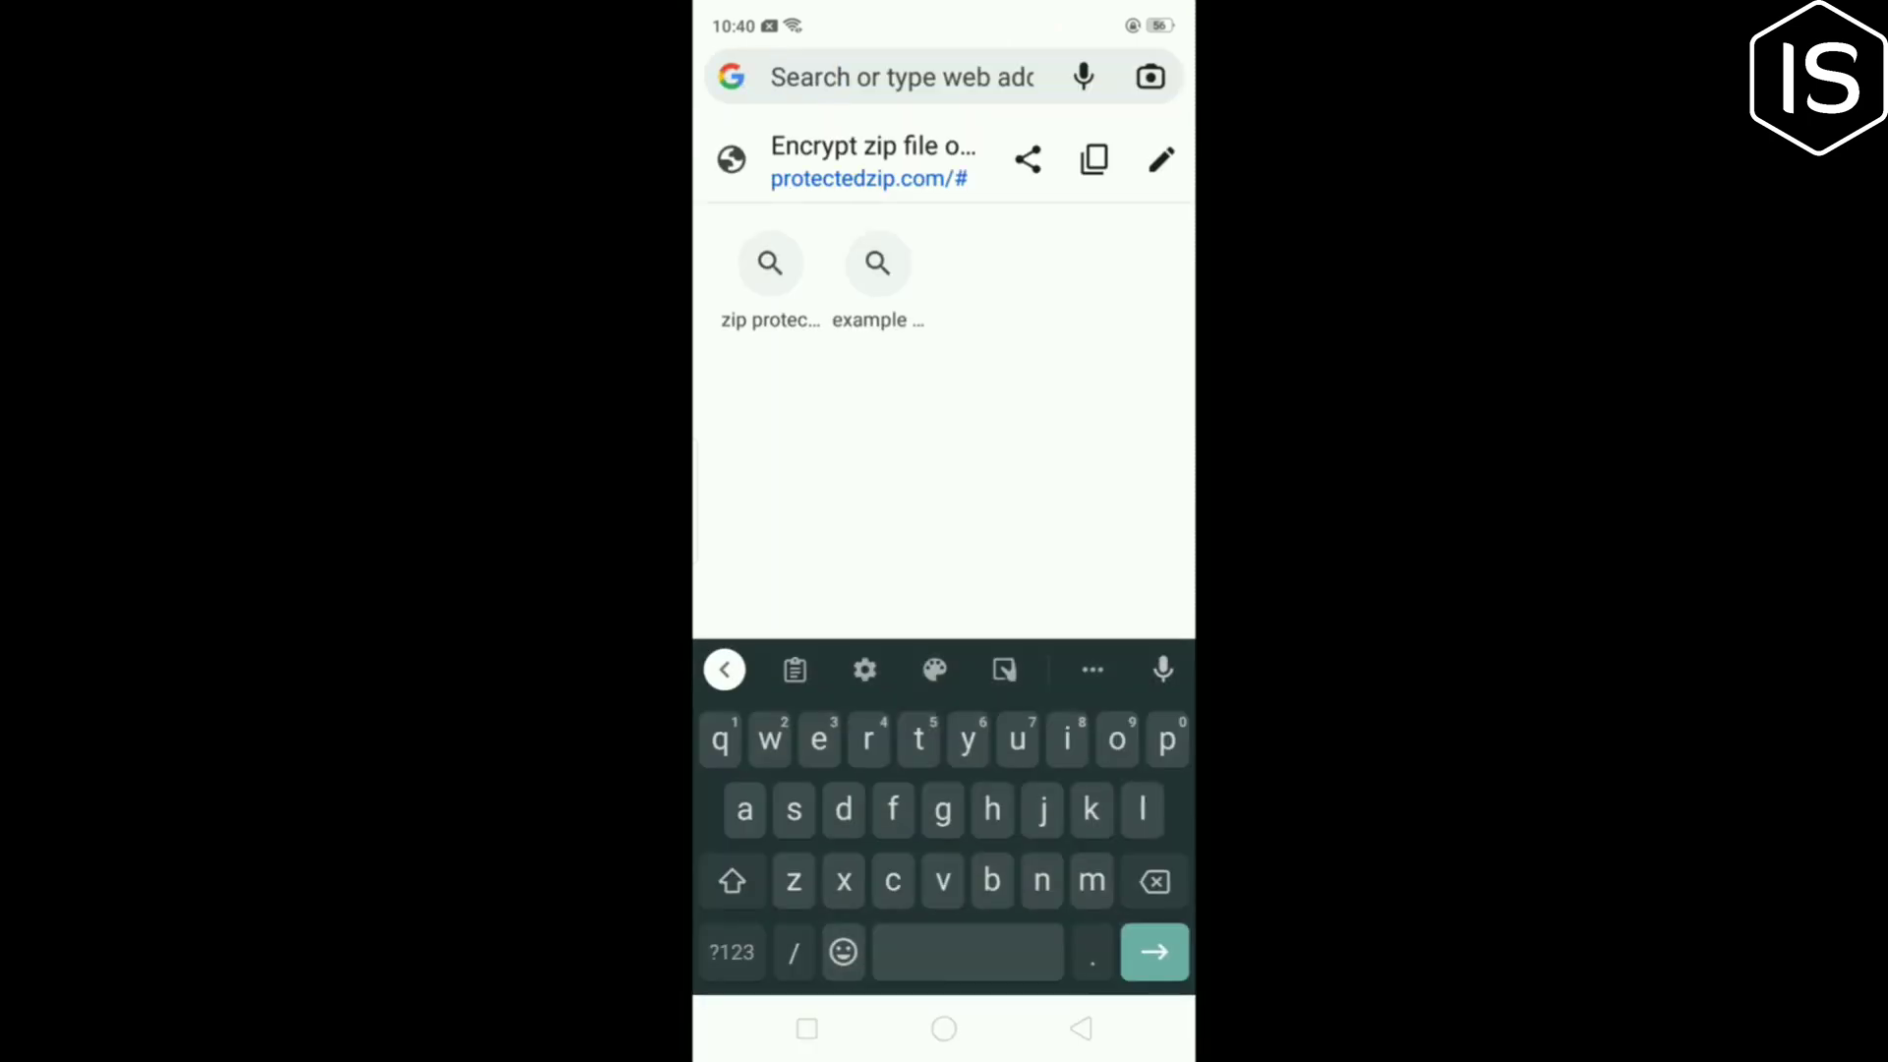
pyautogui.write('older ')
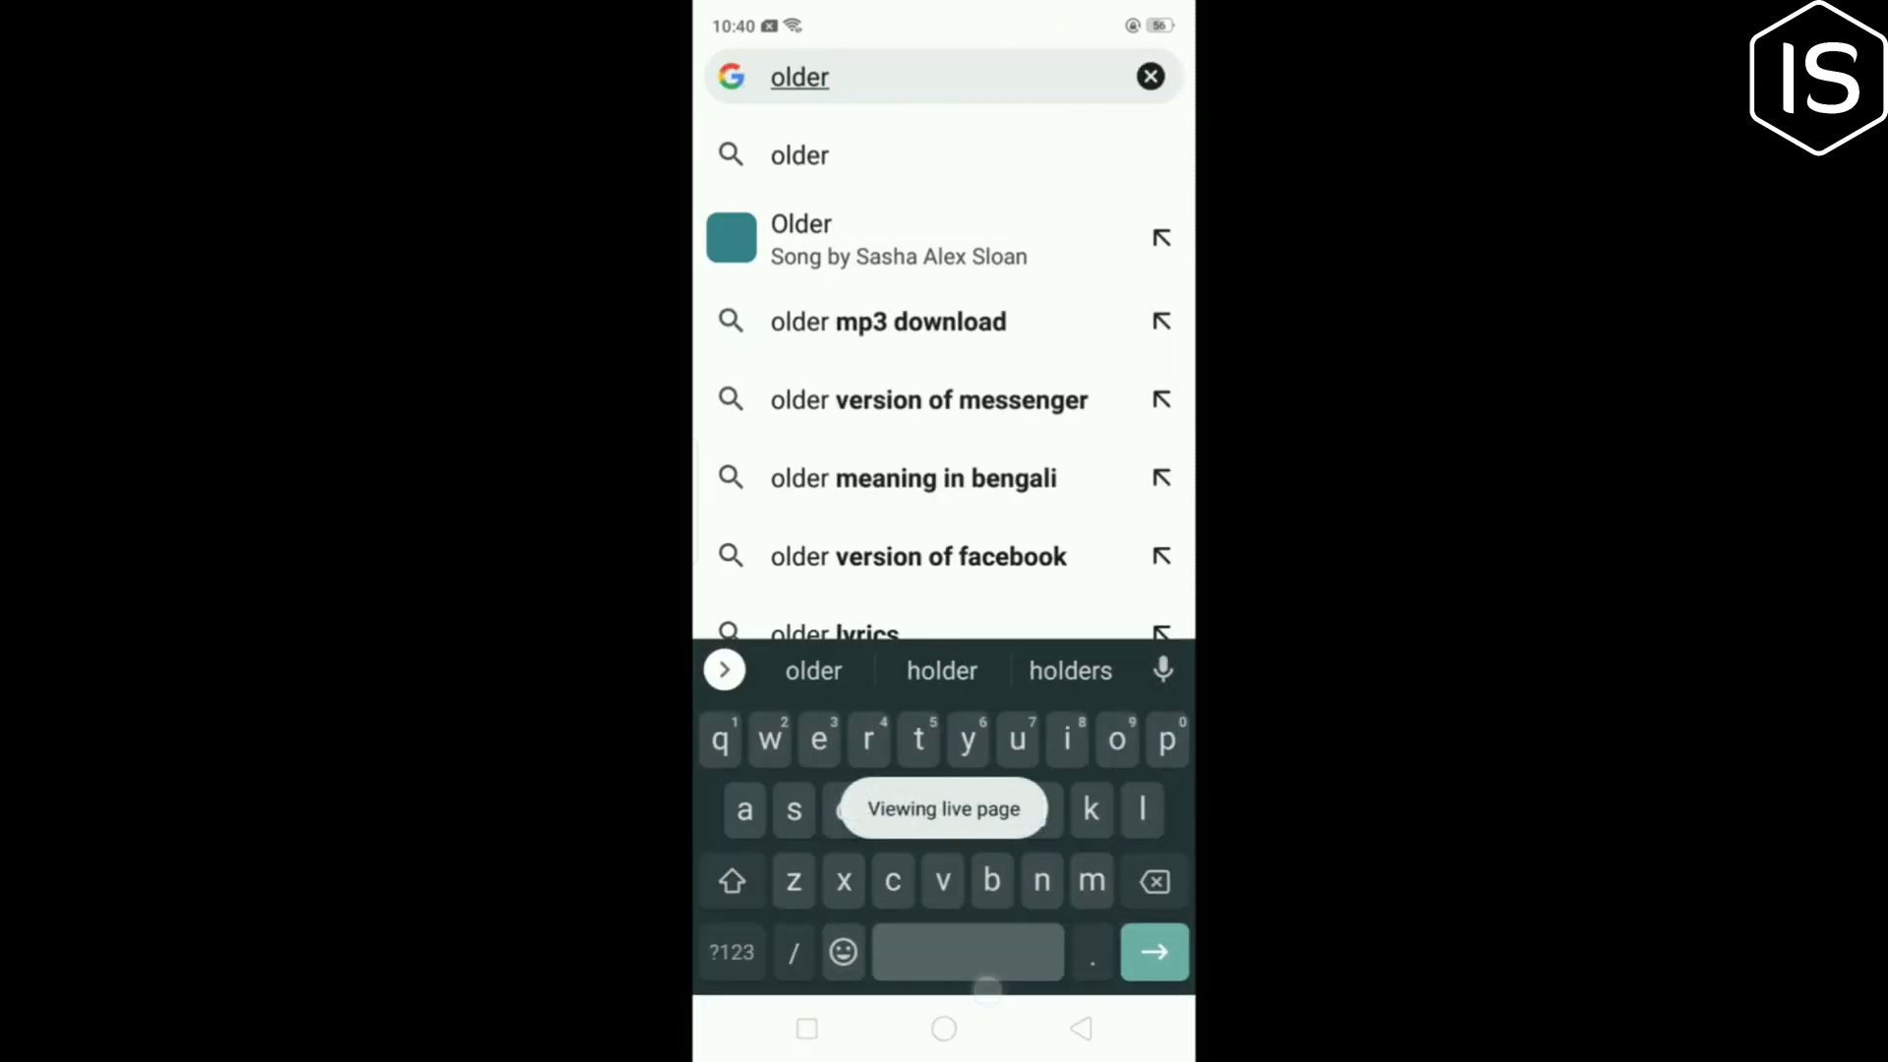
pyautogui.write('version')
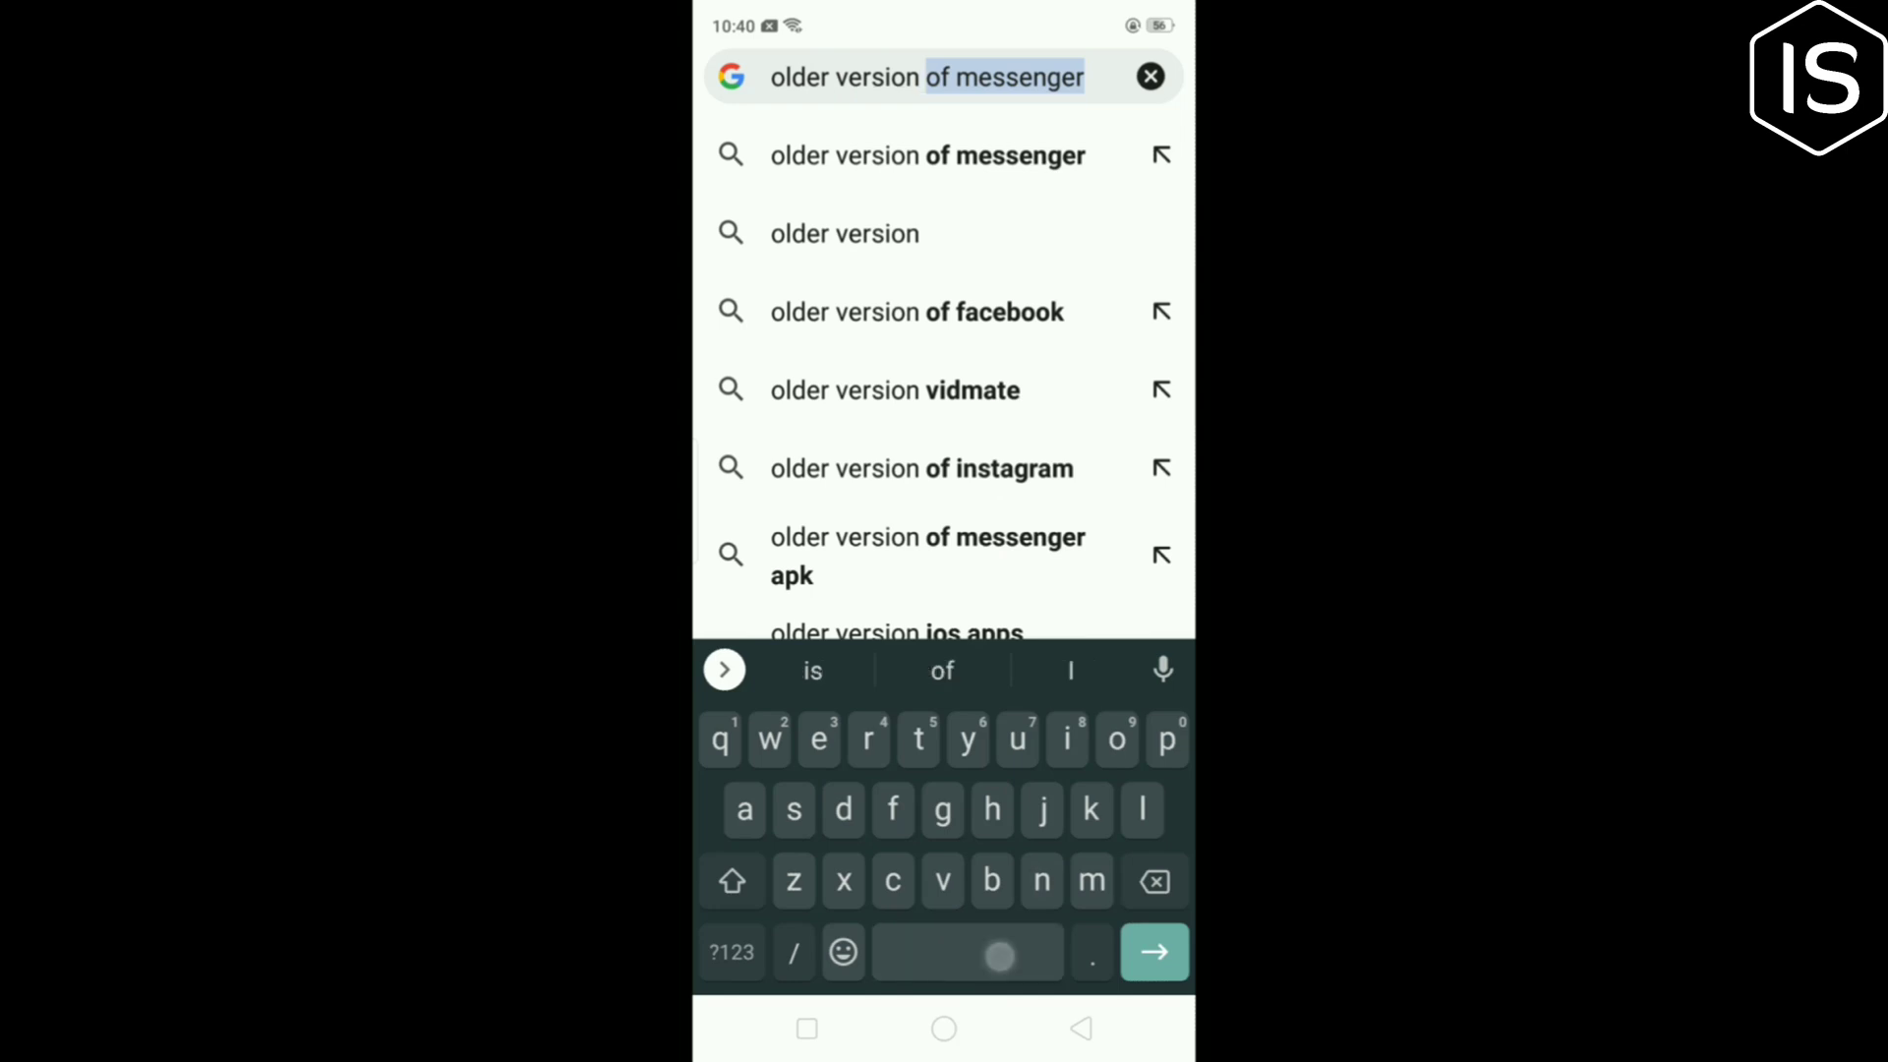
# - Submit the Google search for 'older version of instagram'
pyautogui.press('Return')
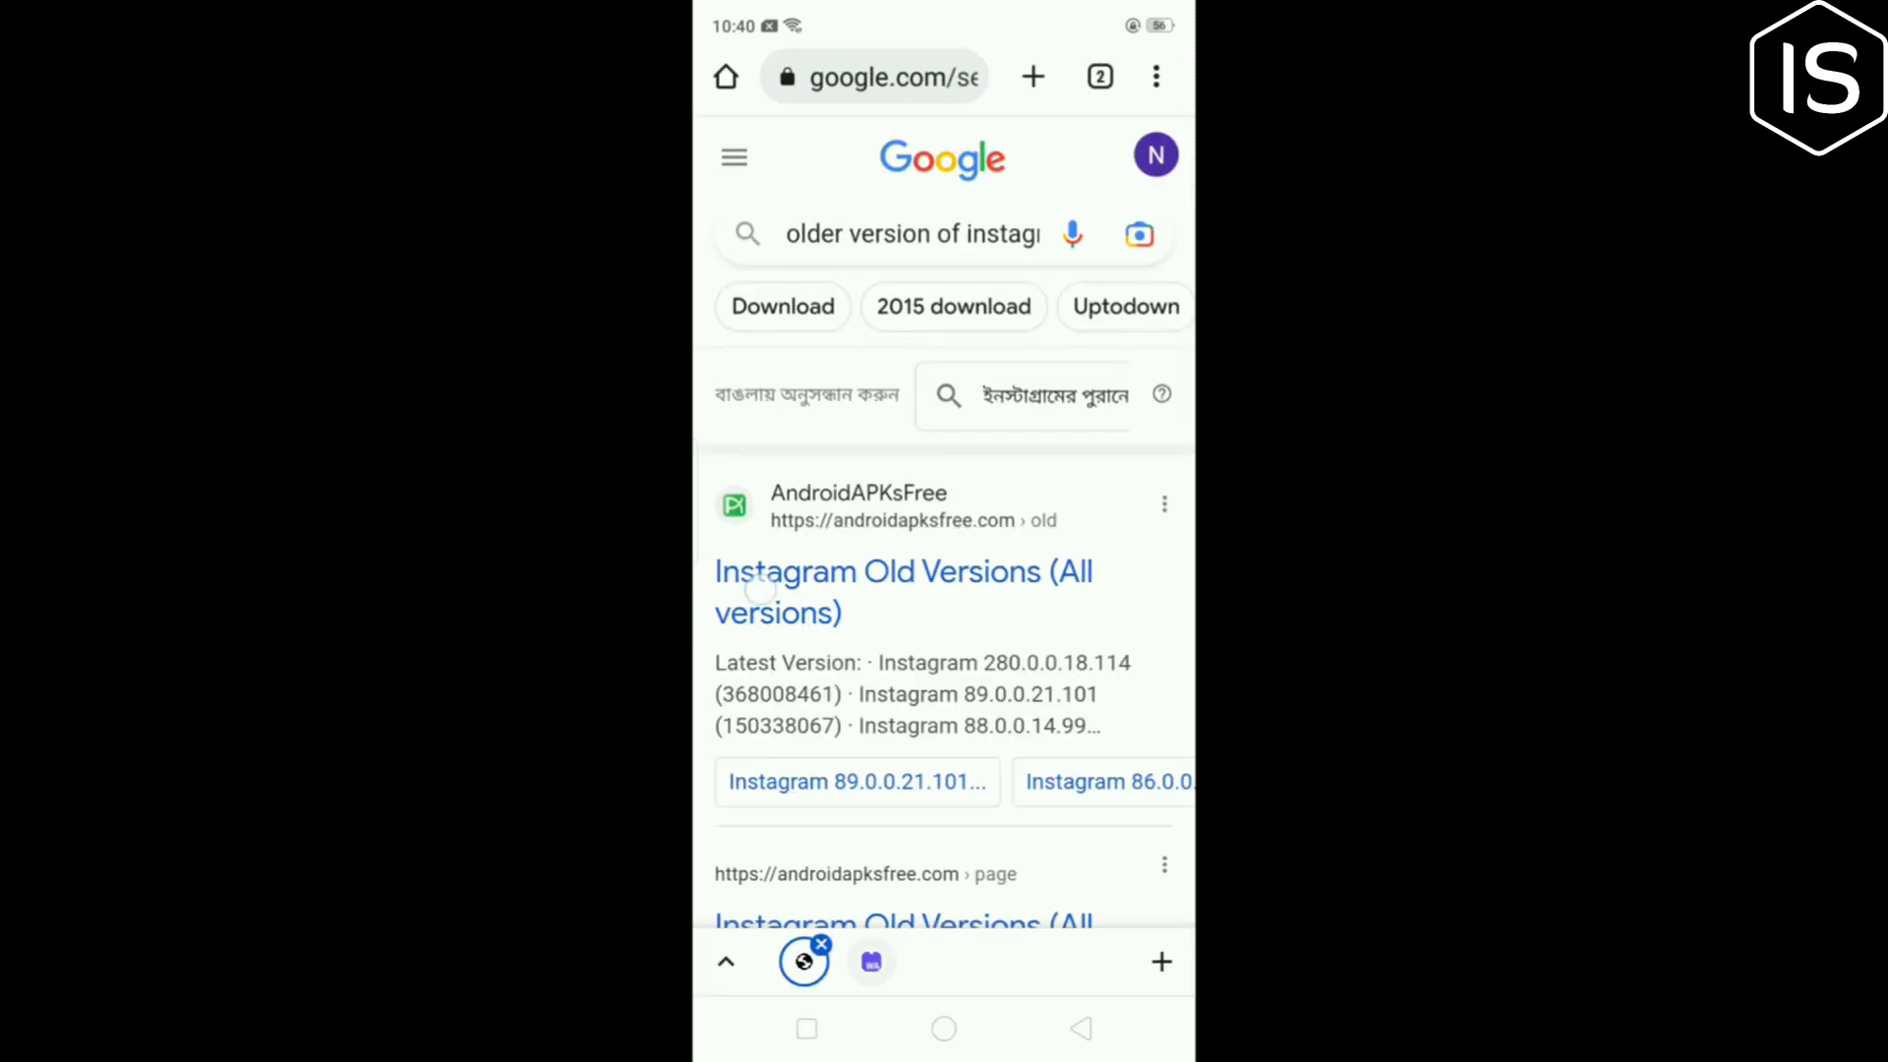
# - Open the Instagram Old Versions page, then the 266.0.0.19.106 version page
pyautogui.click(760, 584)
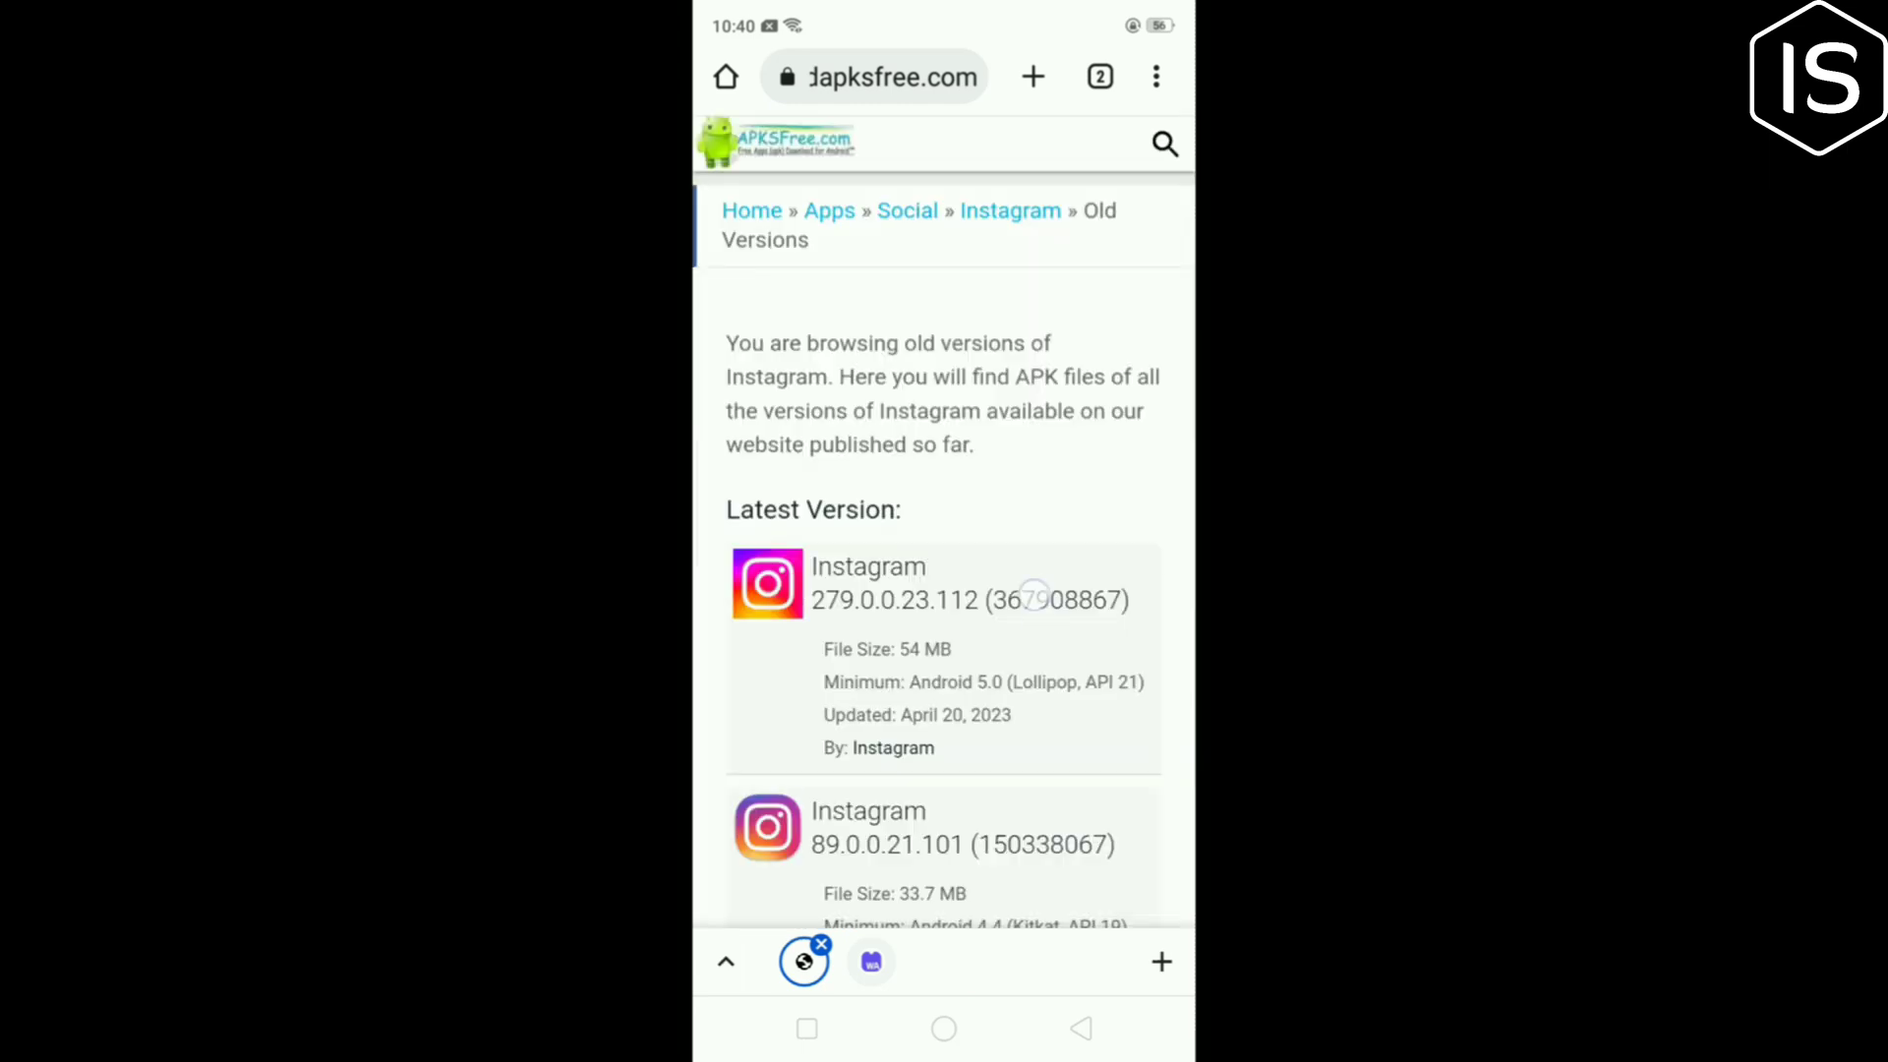
pyautogui.scroll(-3, 945, 590)
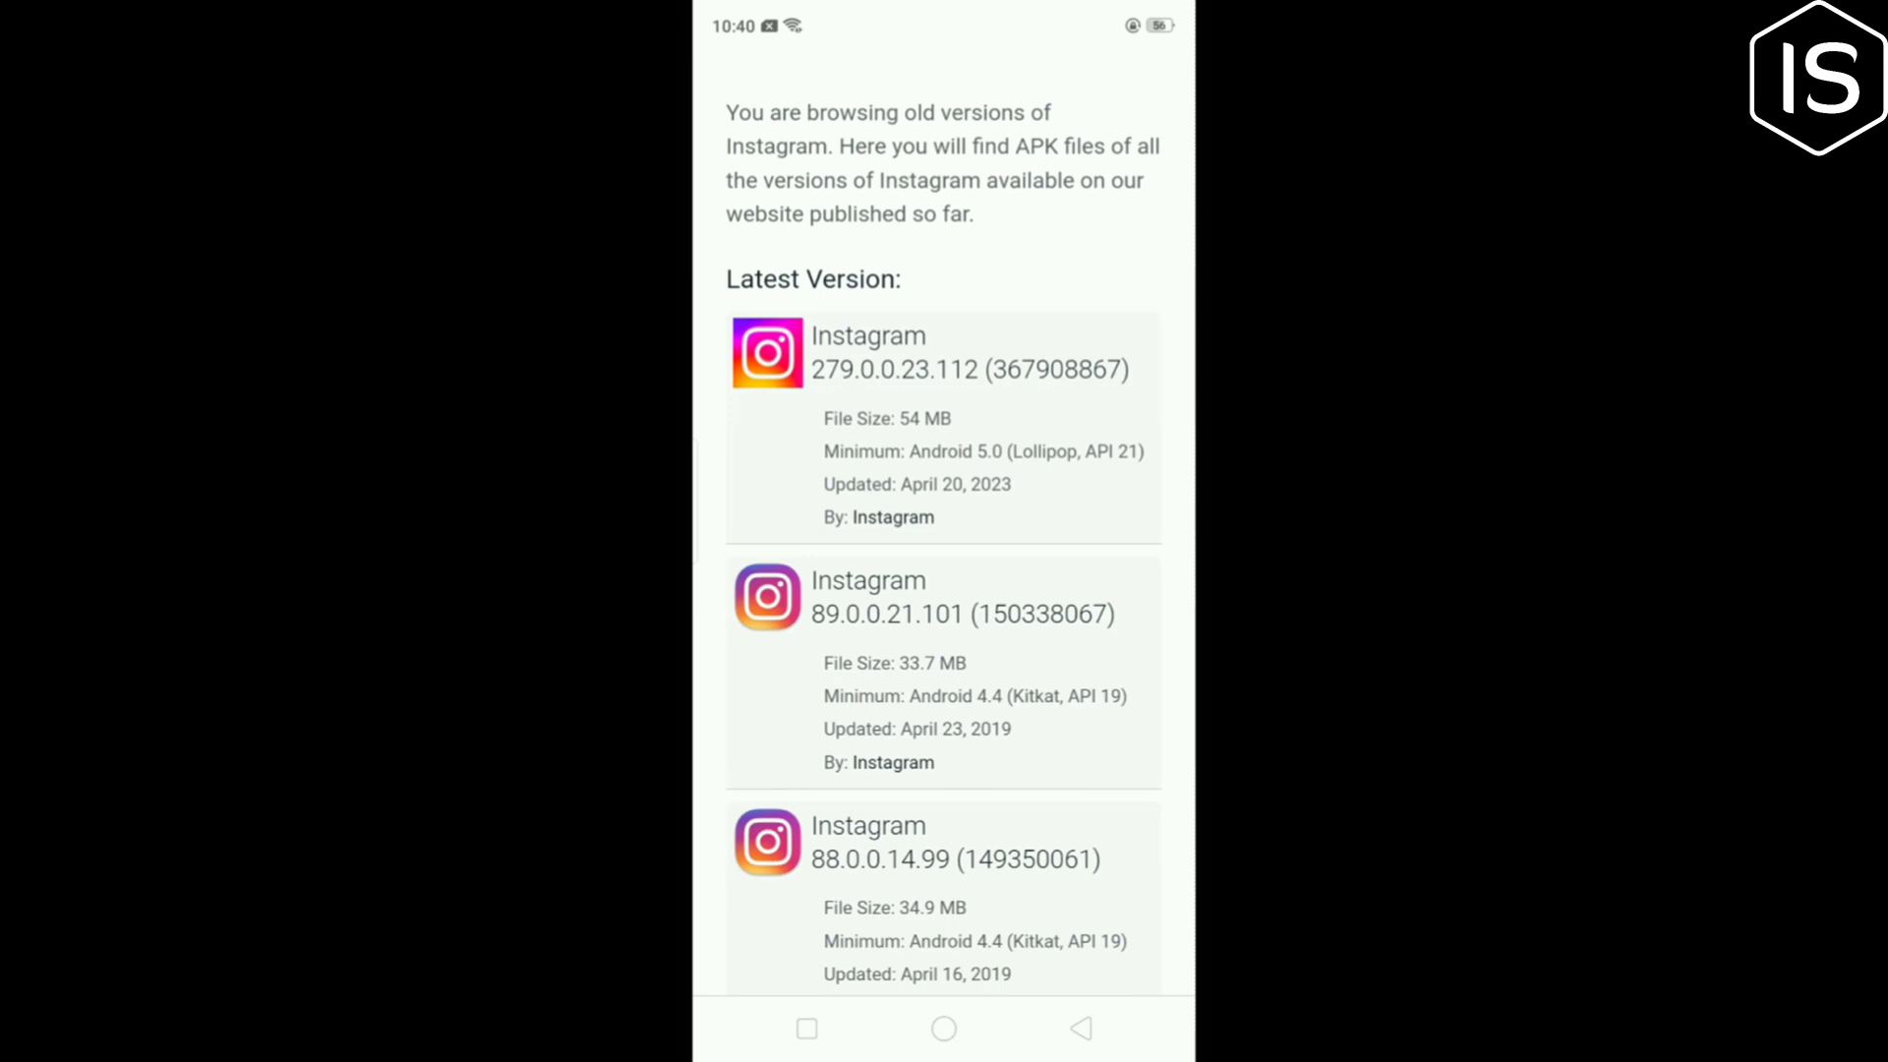
pyautogui.scroll(-10, 945, 590)
pyautogui.click(1011, 618)
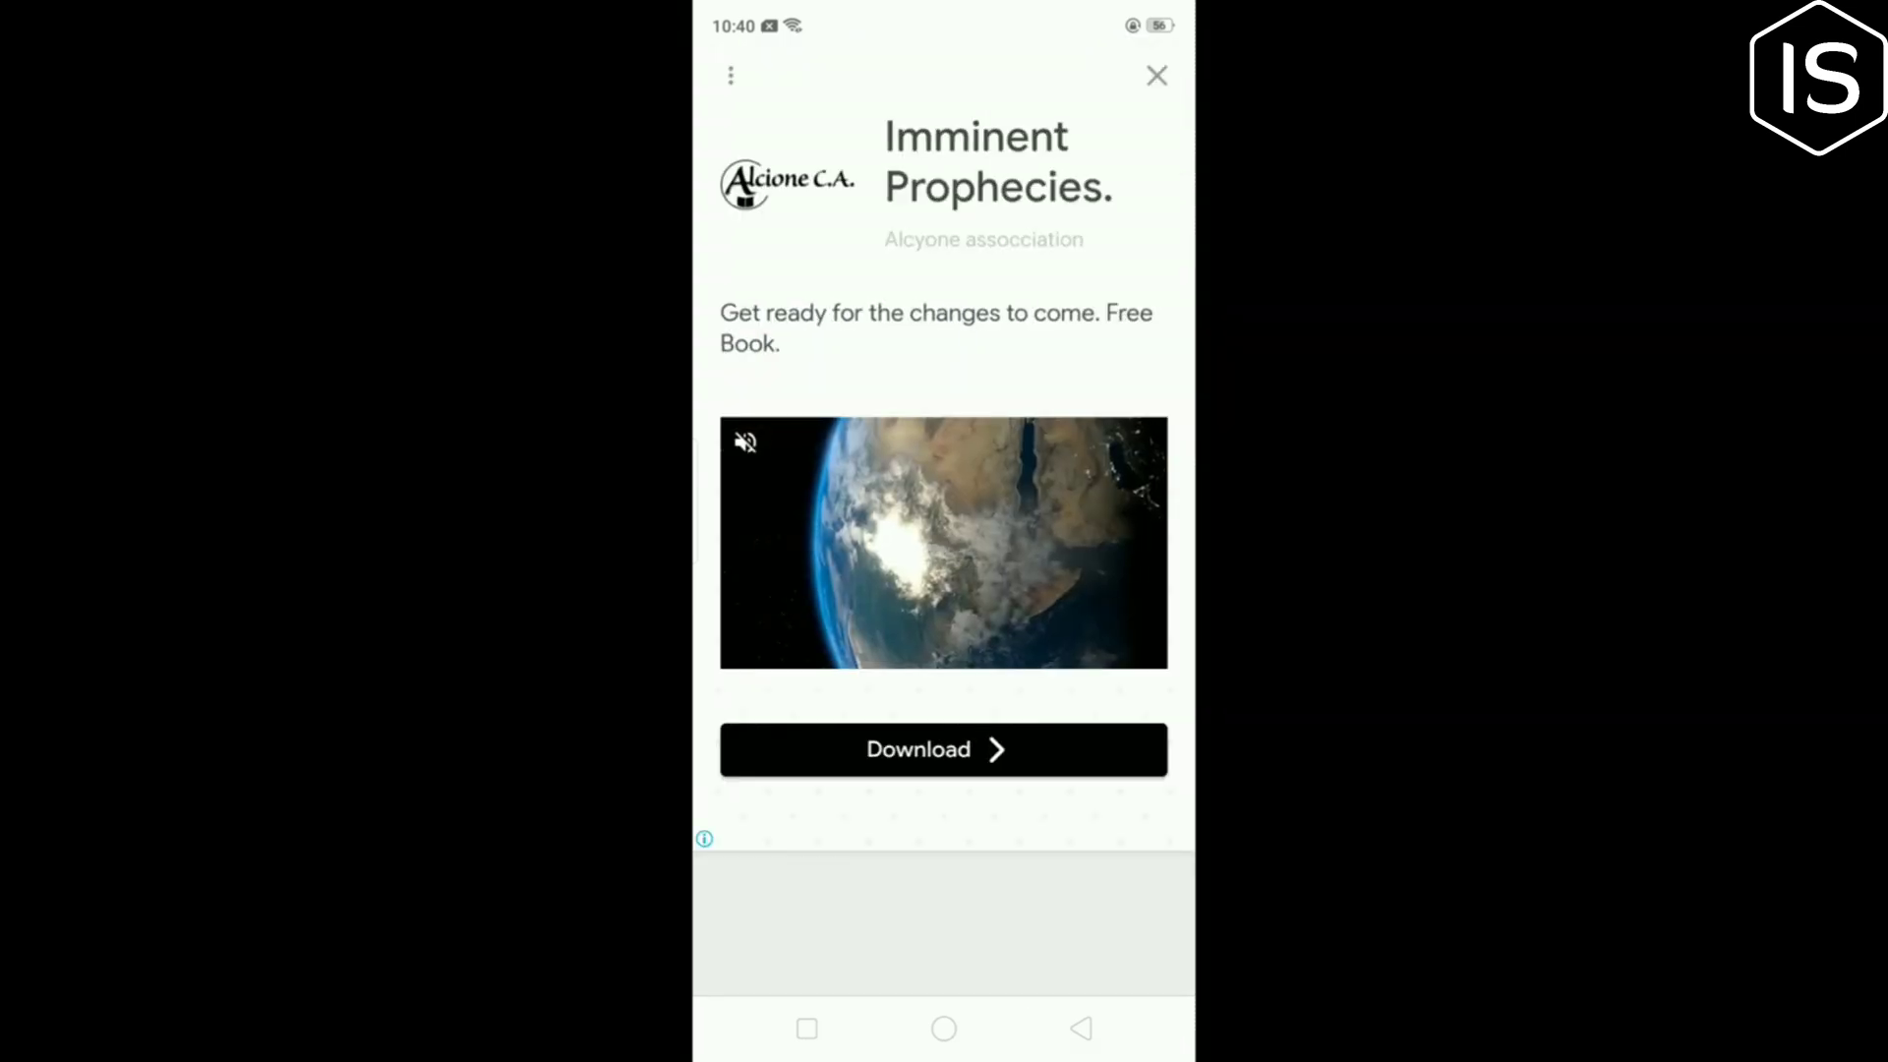
# - Dismiss the ad and download the Instagram 266.0.0.19.106 APK despite the harmful-file warning
pyautogui.click(1157, 154)
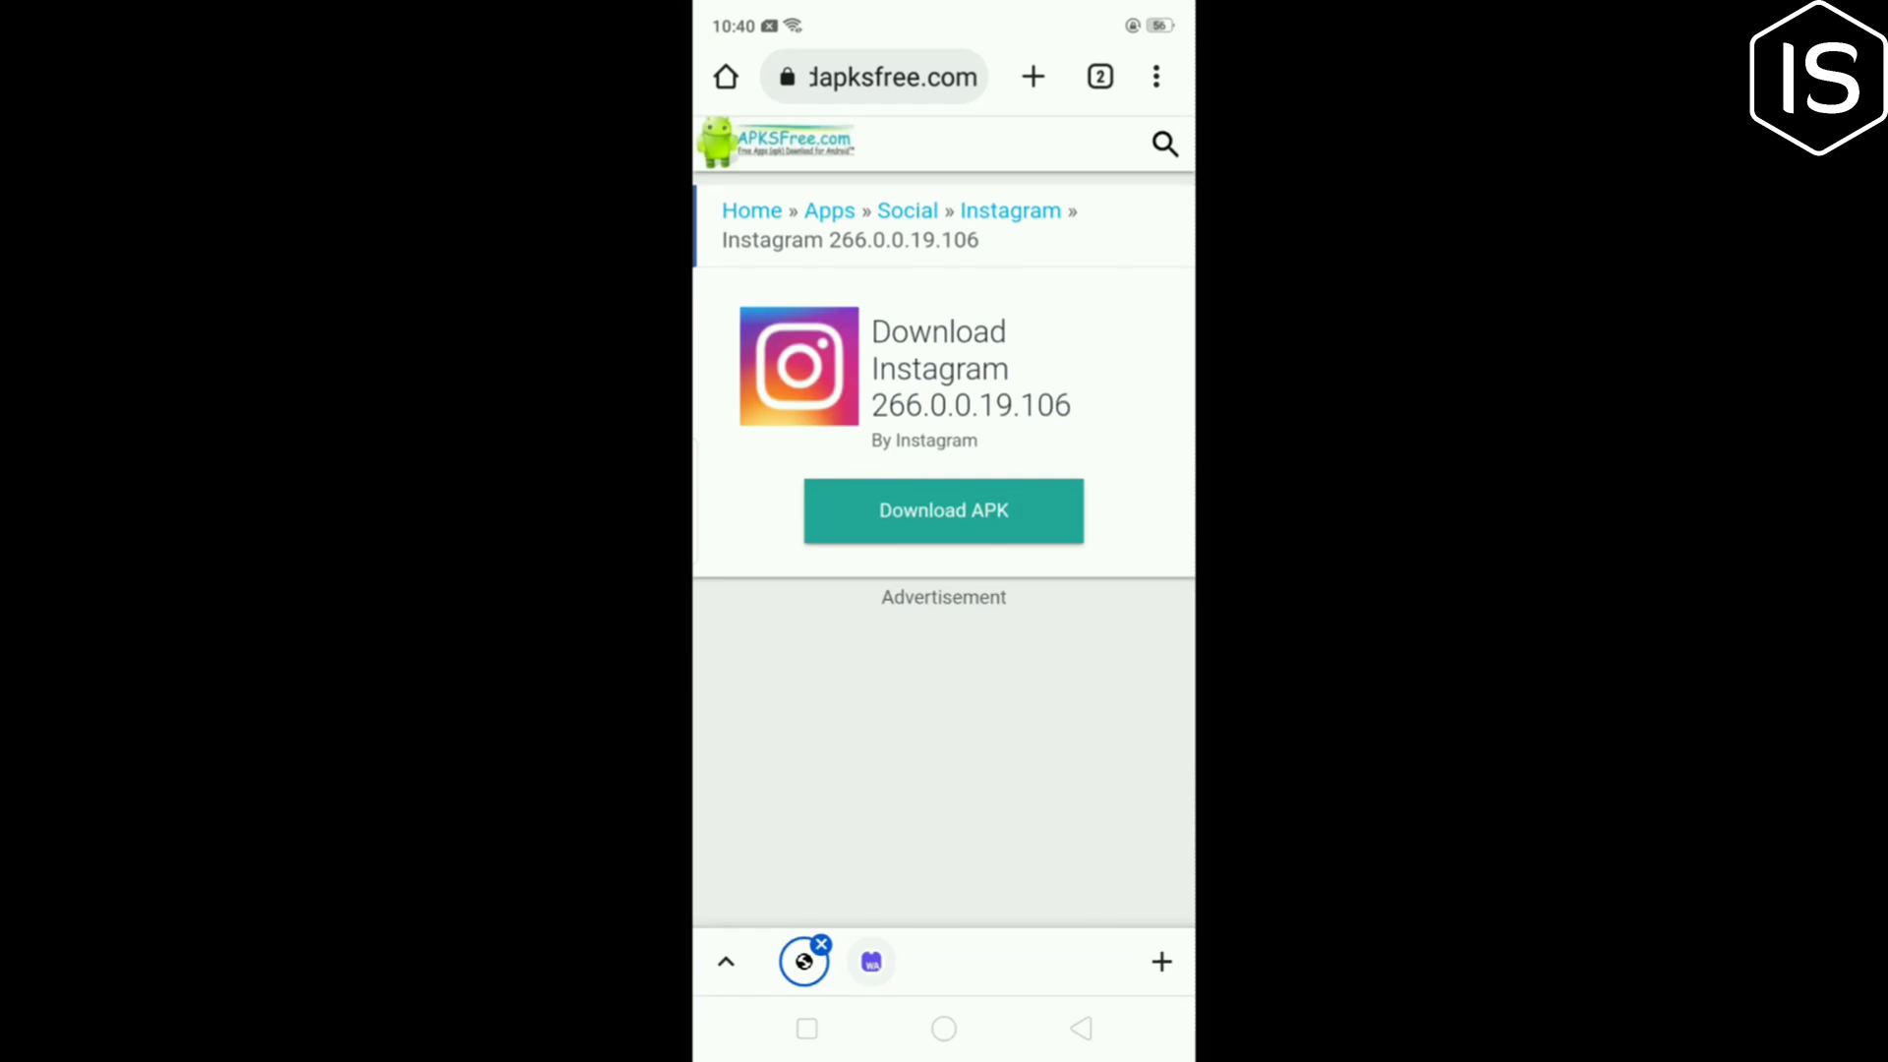
pyautogui.click(976, 516)
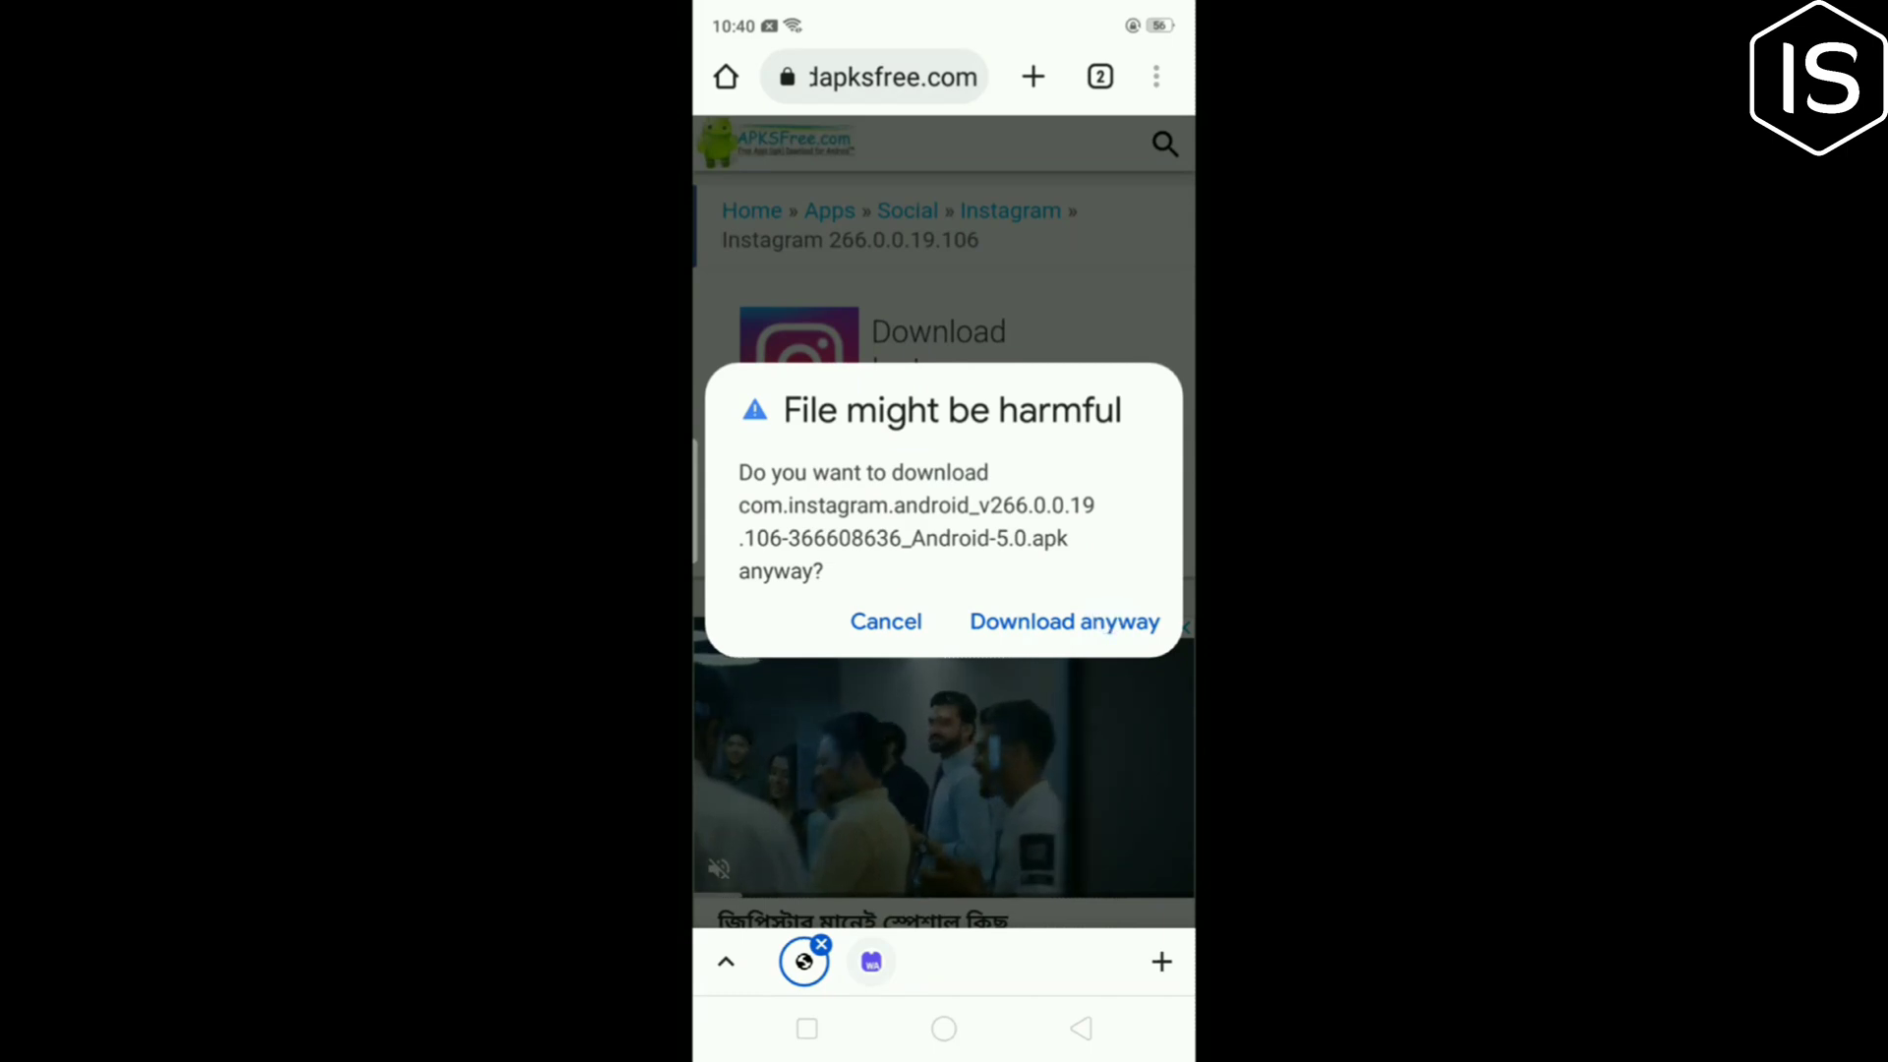
pyautogui.click(1116, 619)
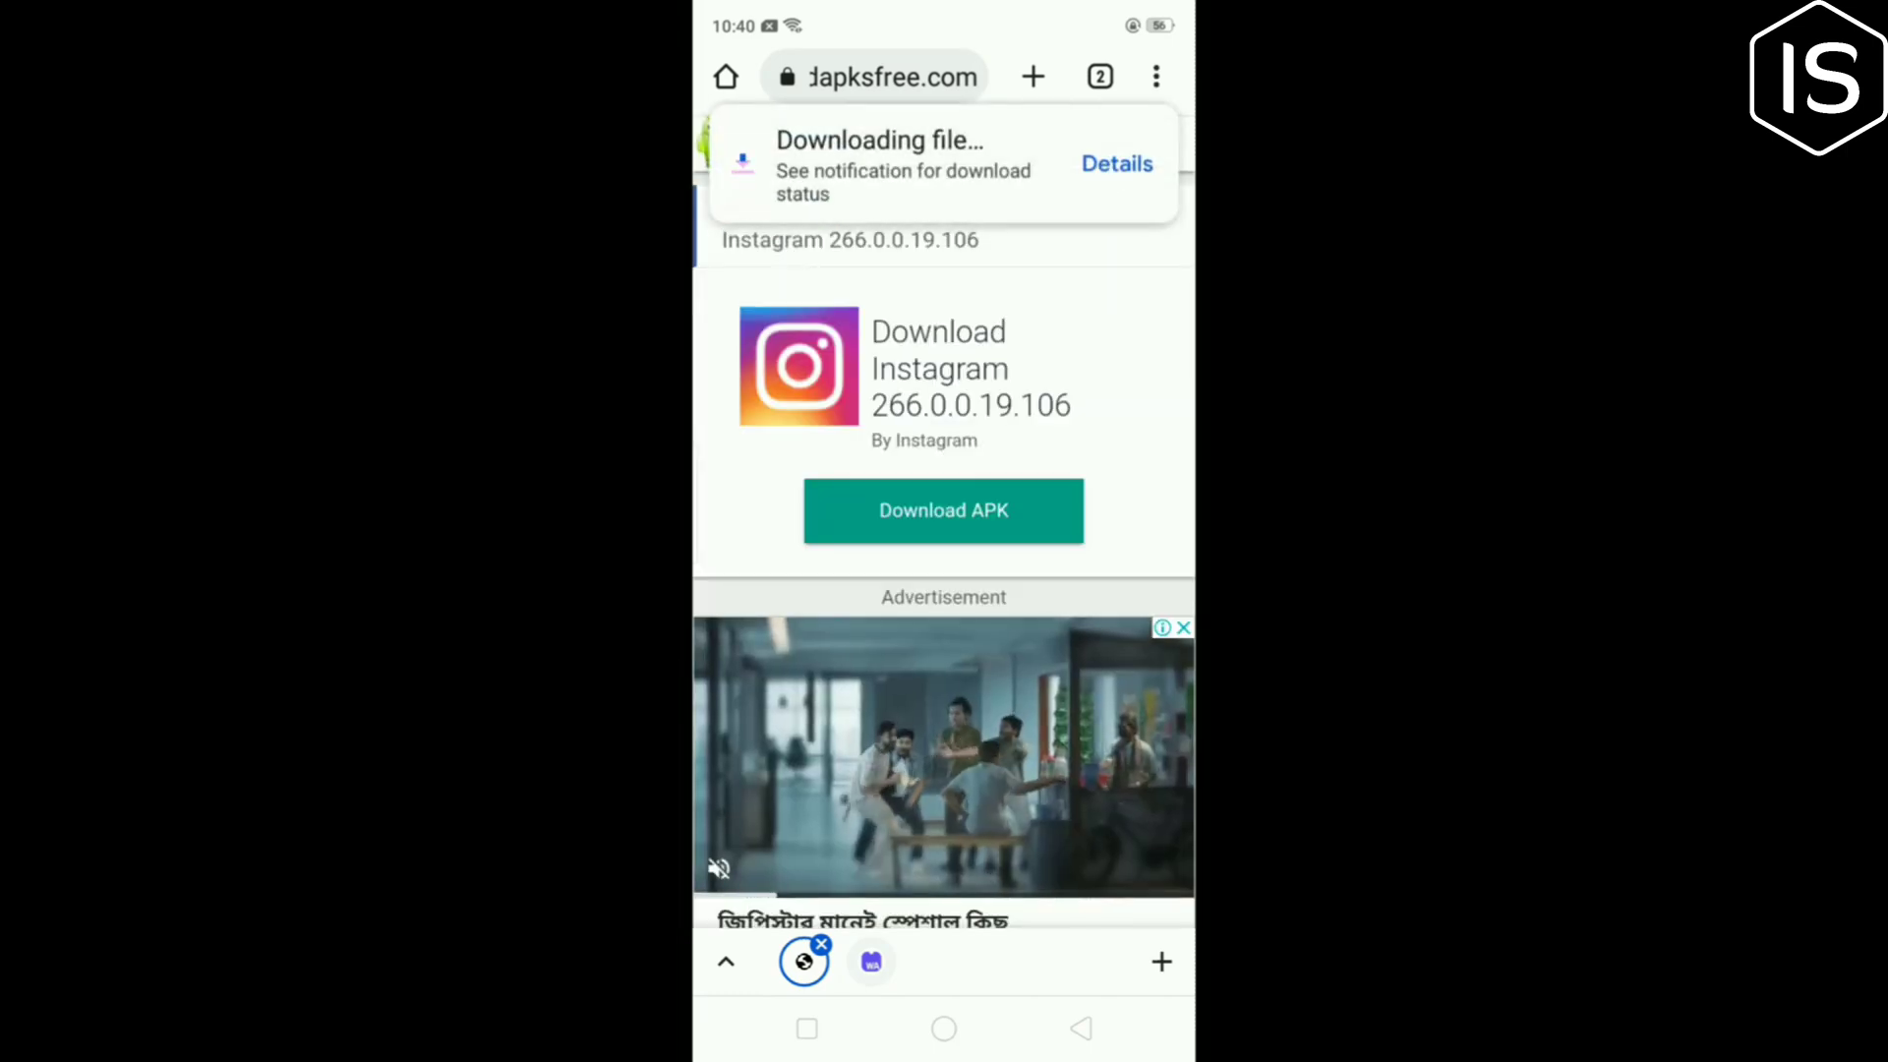